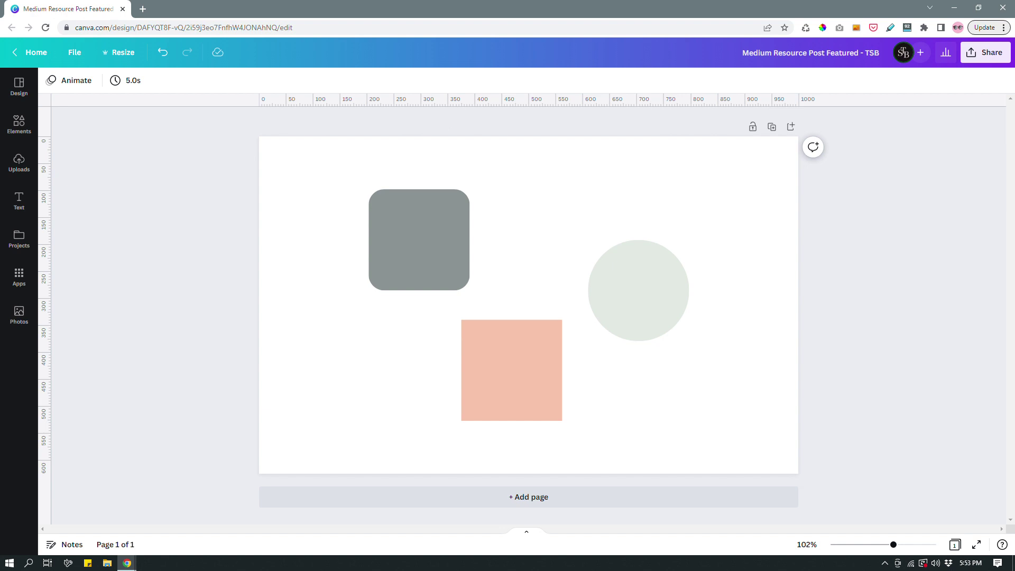
Select the page, then the peach square, grey rounded square and pale circle in turn
{"action": "left_click", "coordinate": [597, 360]}
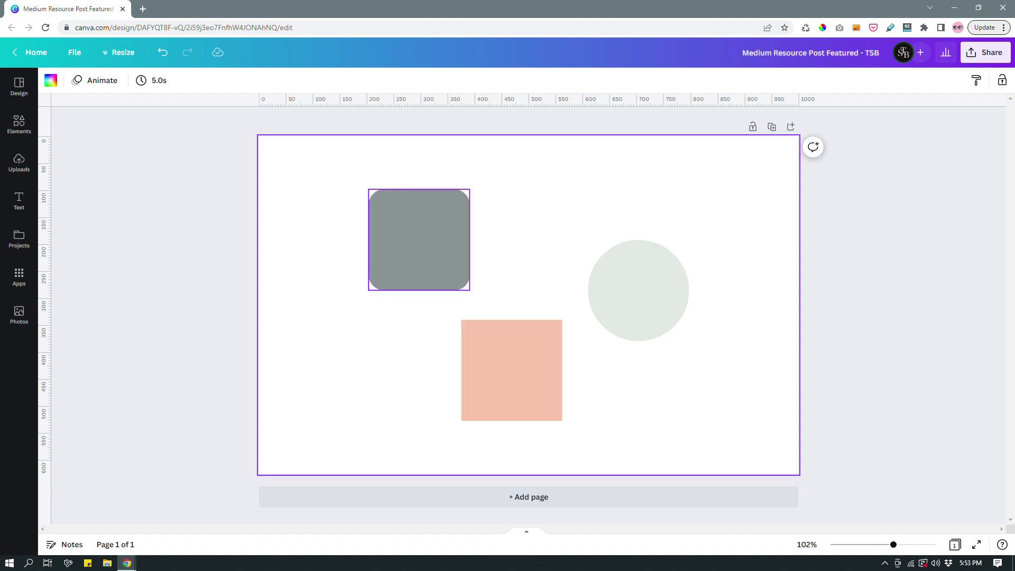
{"action": "left_click", "coordinate": [499, 362]}
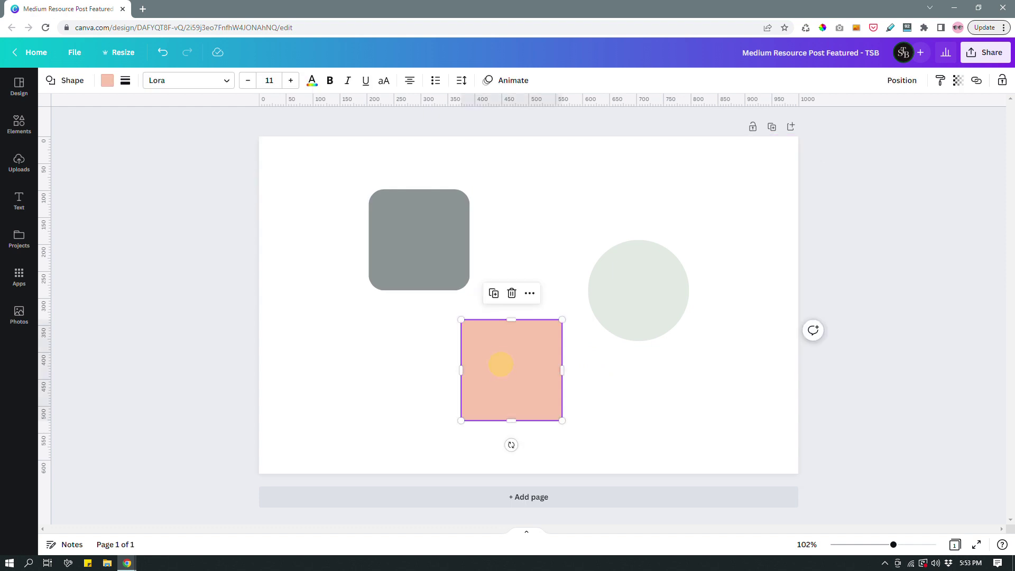
{"action": "left_click", "coordinate": [440, 240]}
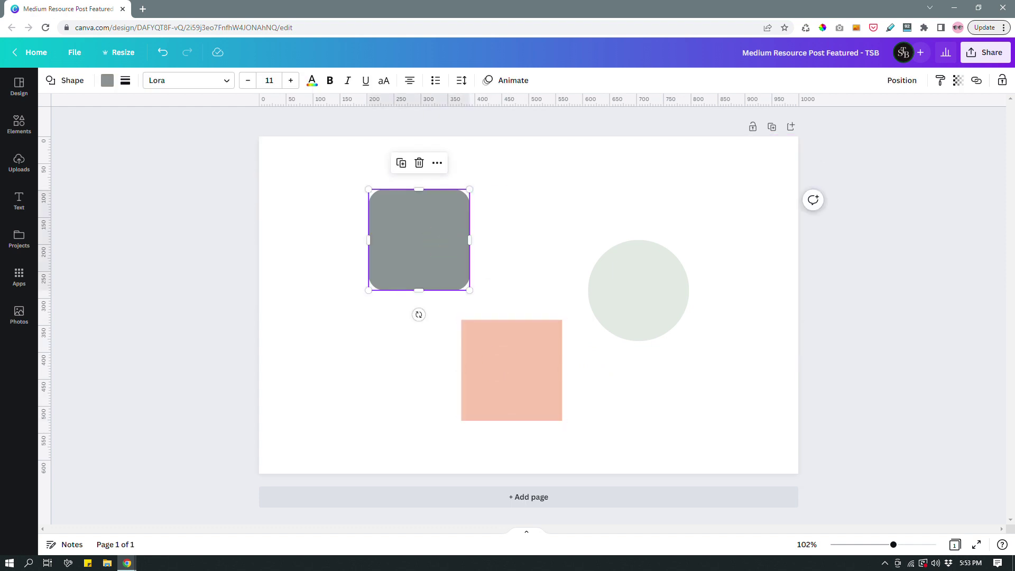
{"action": "left_click", "coordinate": [630, 278]}
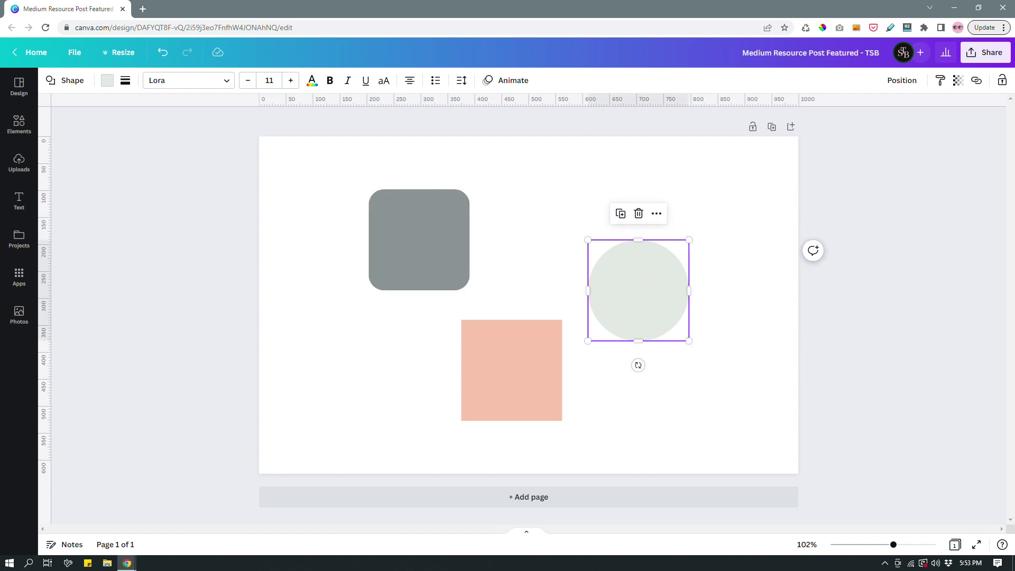
{"action": "left_click", "coordinate": [754, 326]}
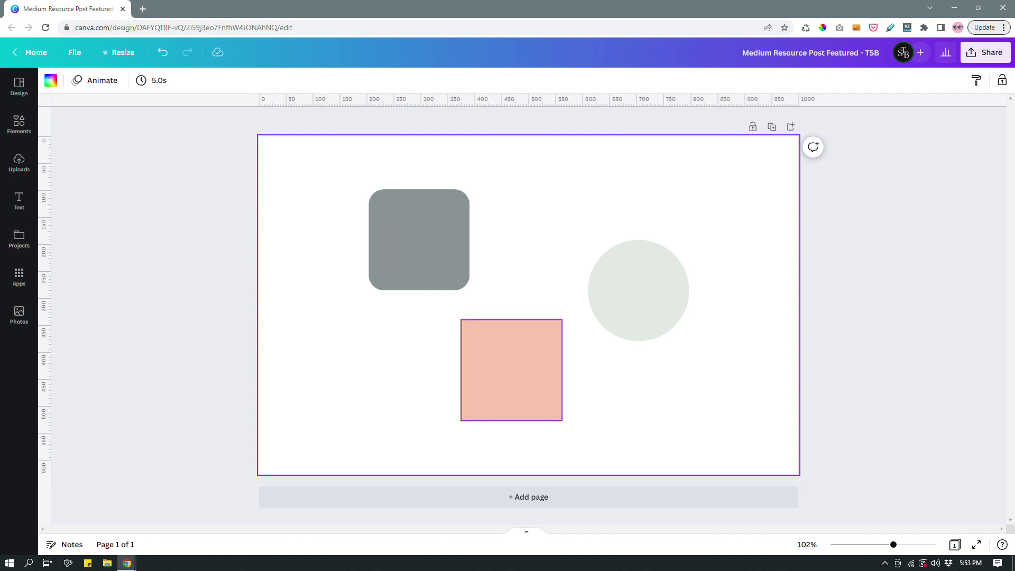
Drag the grey rounded square onto the peach square and the pale circle on top
{"action": "left_click", "coordinate": [487, 362]}
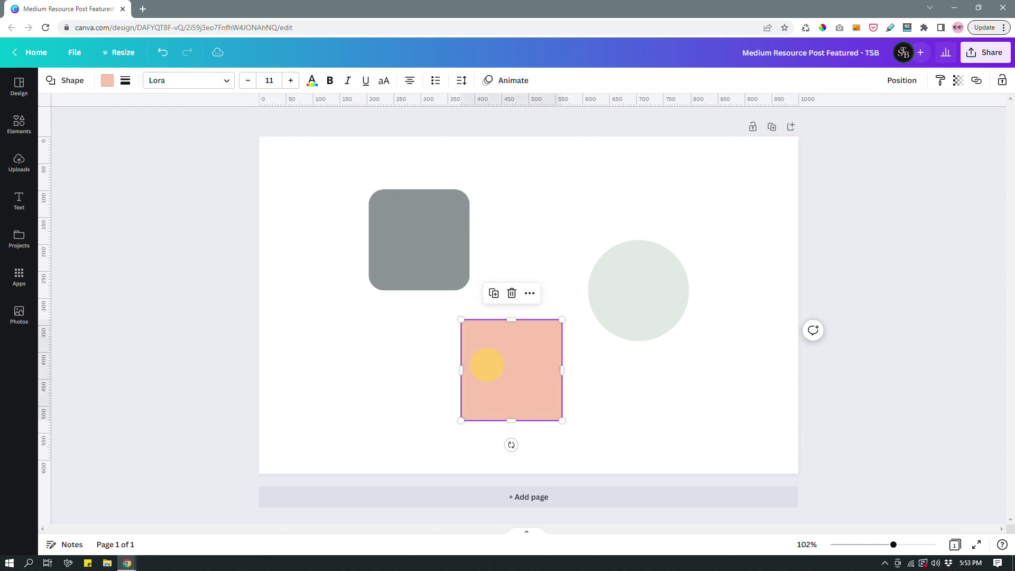
{"action": "left_click", "coordinate": [413, 228]}
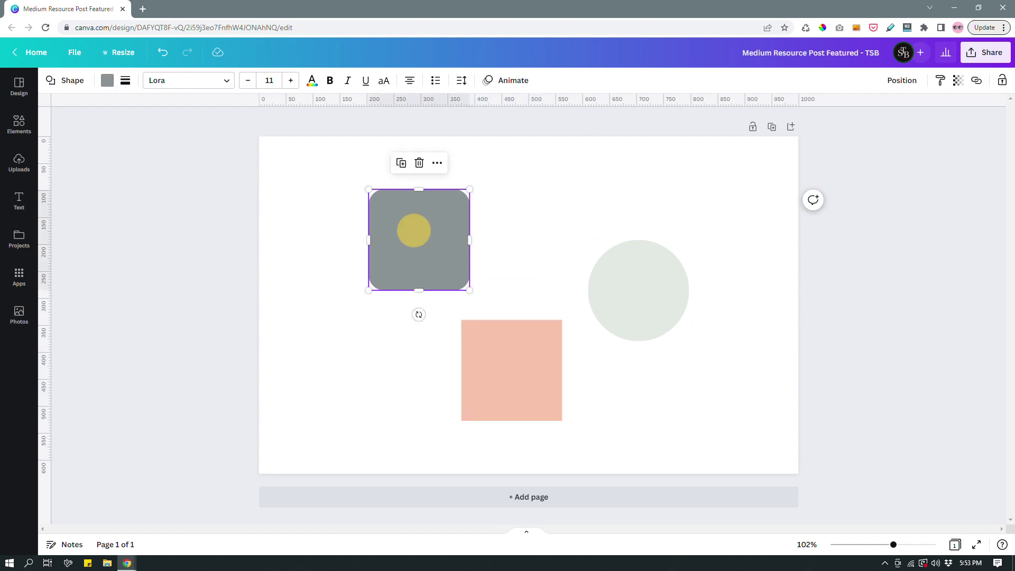
{"action": "left_click_drag", "start_coordinate": [411, 230], "coordinate": [503, 357]}
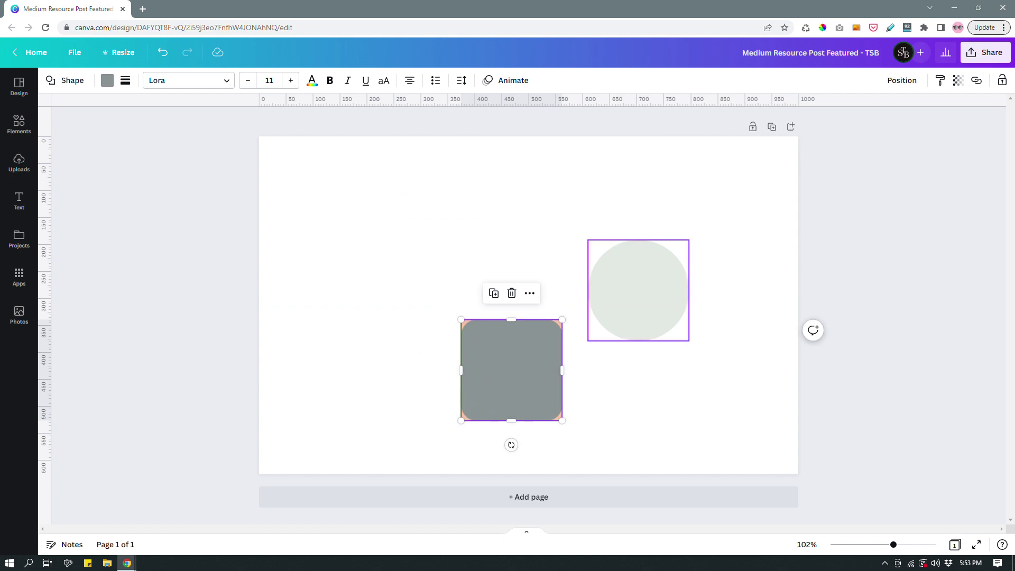
{"action": "left_click_drag", "start_coordinate": [639, 284], "coordinate": [512, 369]}
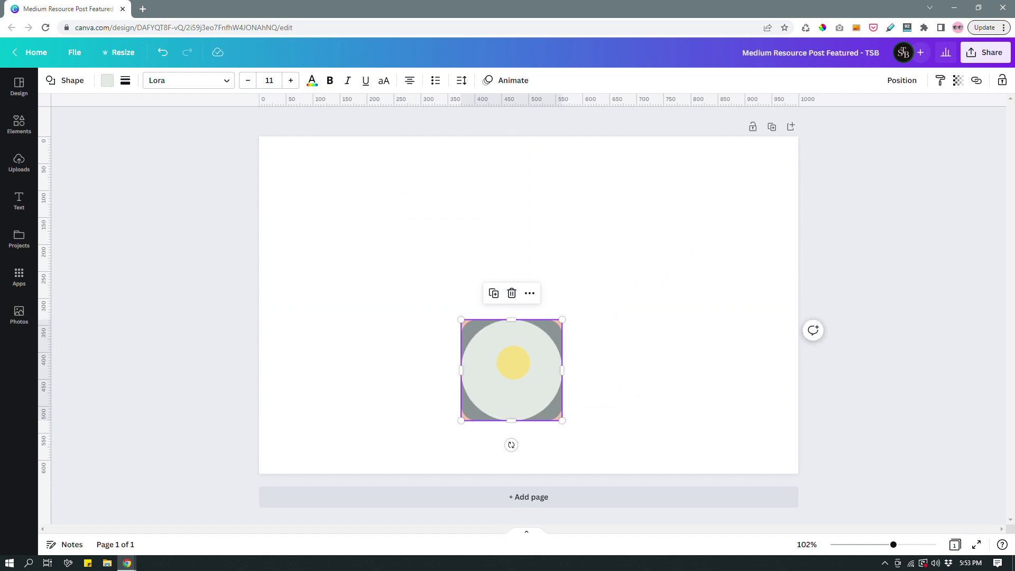
{"action": "left_click", "coordinate": [663, 351]}
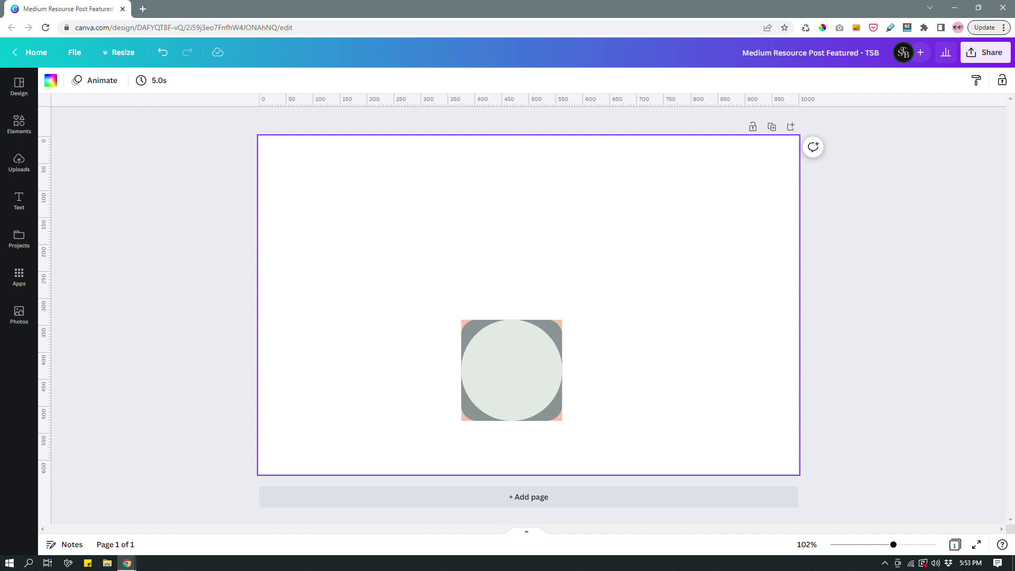
Select the stacked shapes, Tab to the top circle, and drag the stack up toward centre
{"action": "left_click_drag", "start_coordinate": [617, 422], "coordinate": [410, 289]}
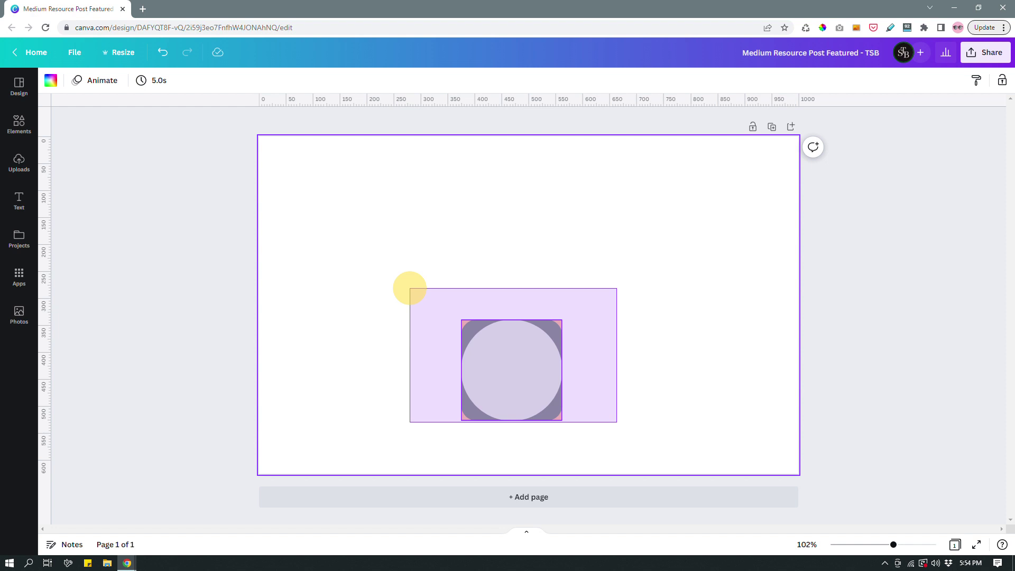
{"action": "left_click", "coordinate": [643, 369]}
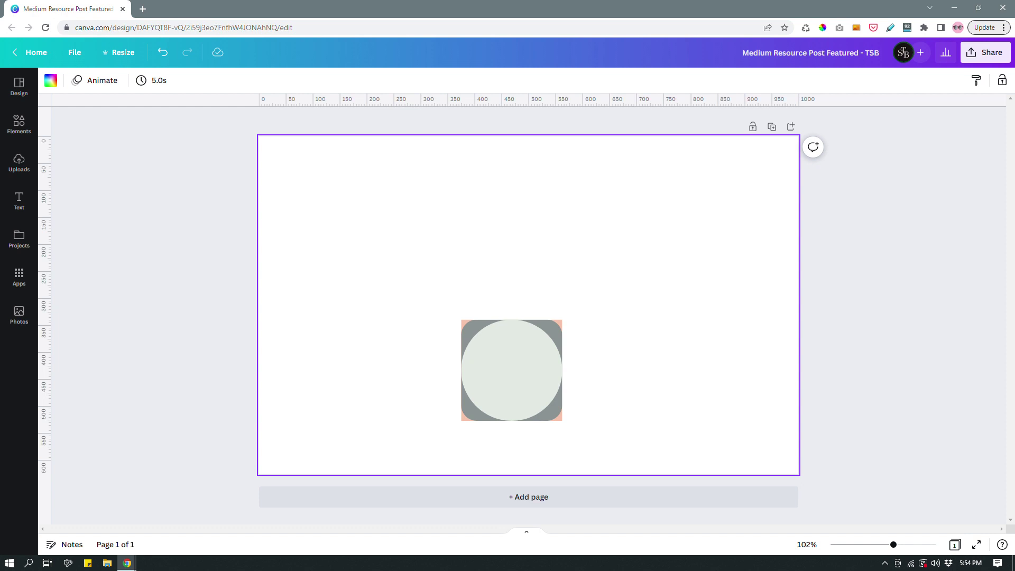
{"action": "key", "text": "Tab"}
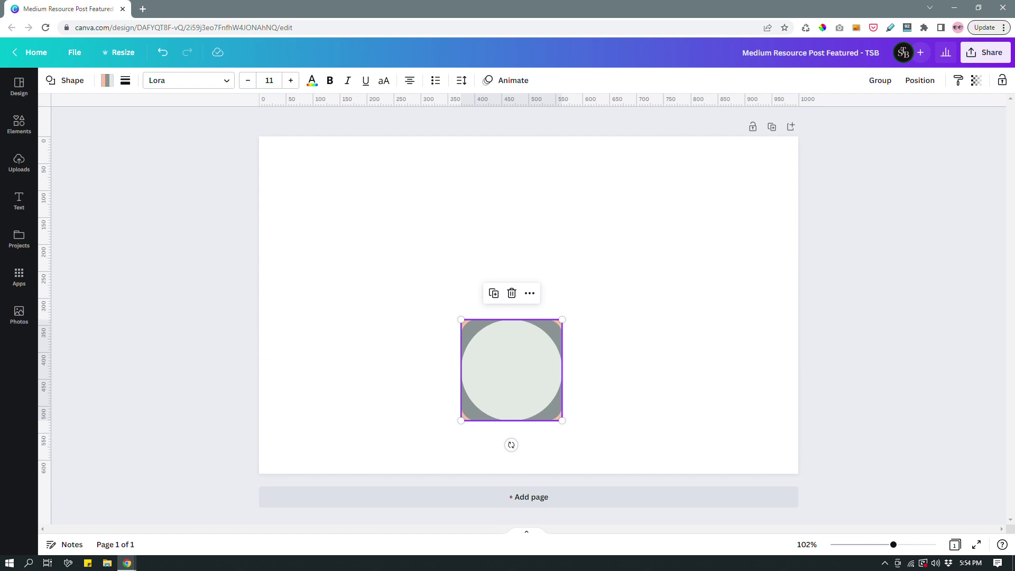
{"action": "left_click_drag", "start_coordinate": [511, 376], "coordinate": [525, 313]}
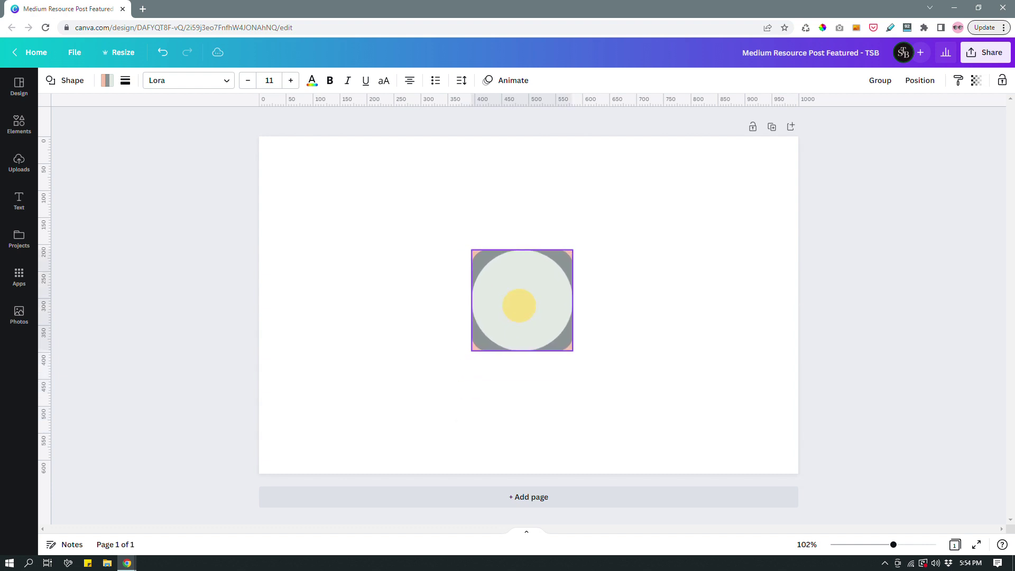
{"action": "left_click", "coordinate": [680, 280]}
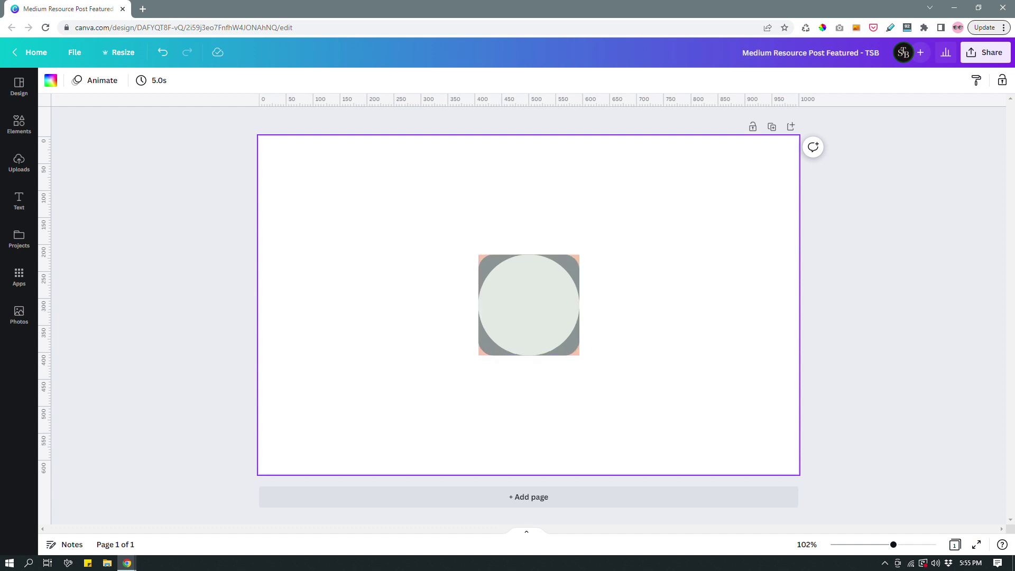
{"action": "left_click", "coordinate": [535, 297]}
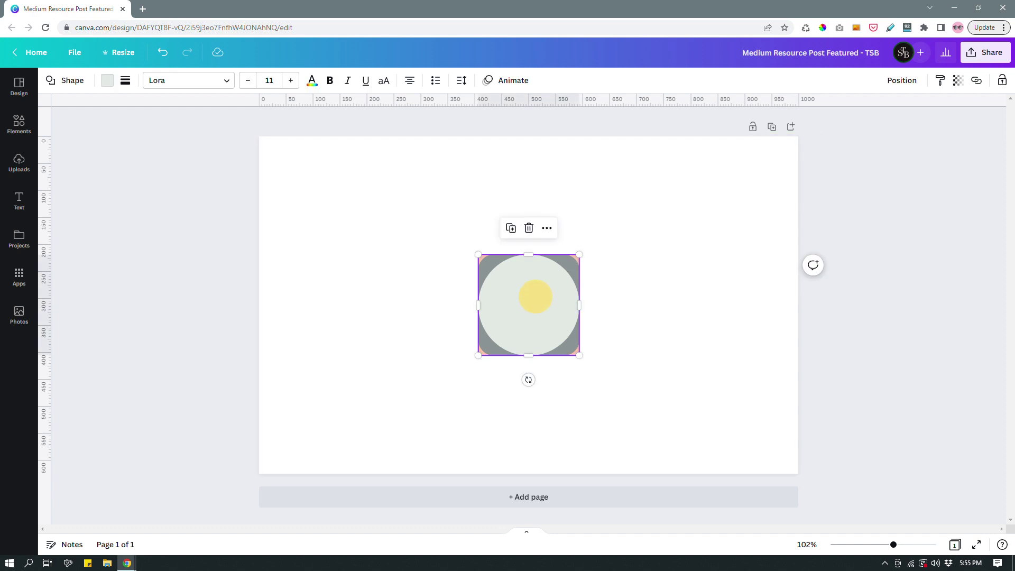
{"action": "left_click", "coordinate": [604, 286]}
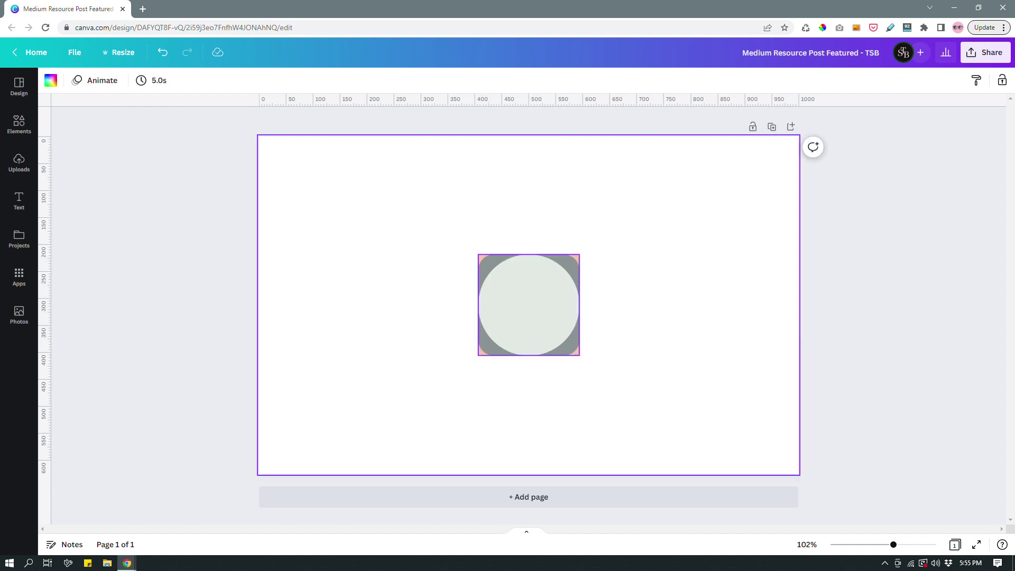
{"action": "left_click", "coordinate": [528, 302]}
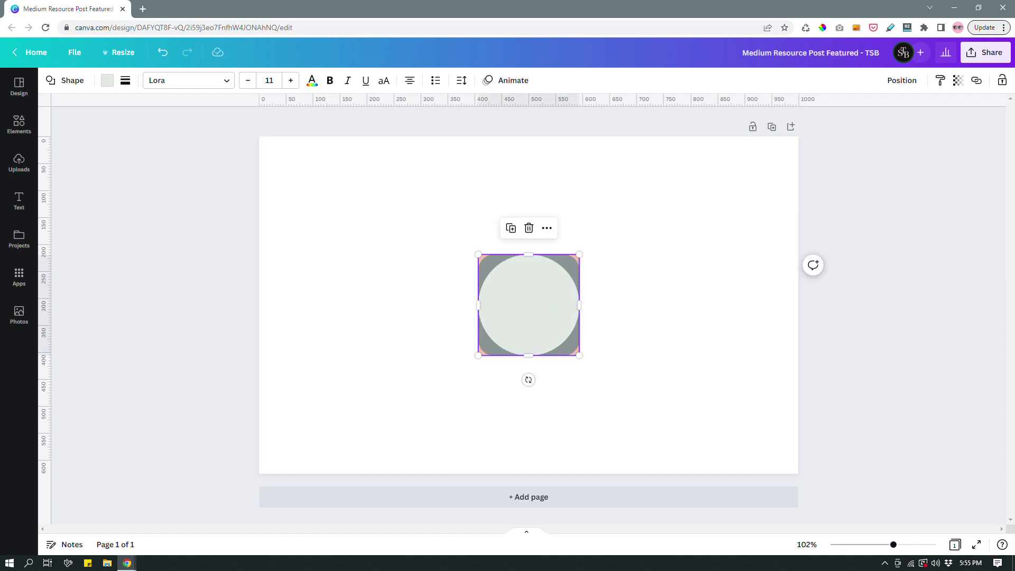
{"action": "left_click", "coordinate": [671, 289]}
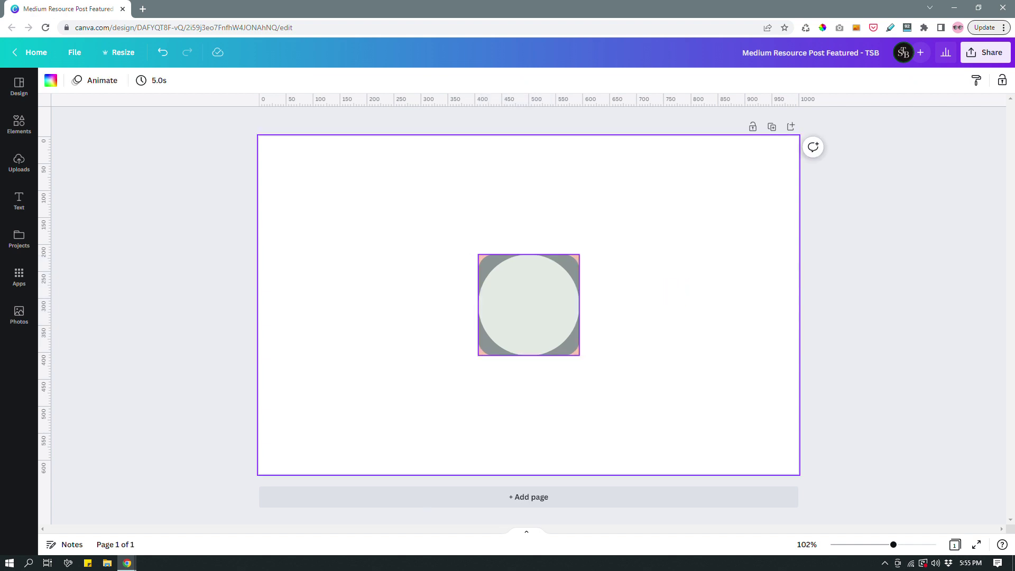
{"action": "left_click", "coordinate": [528, 298]}
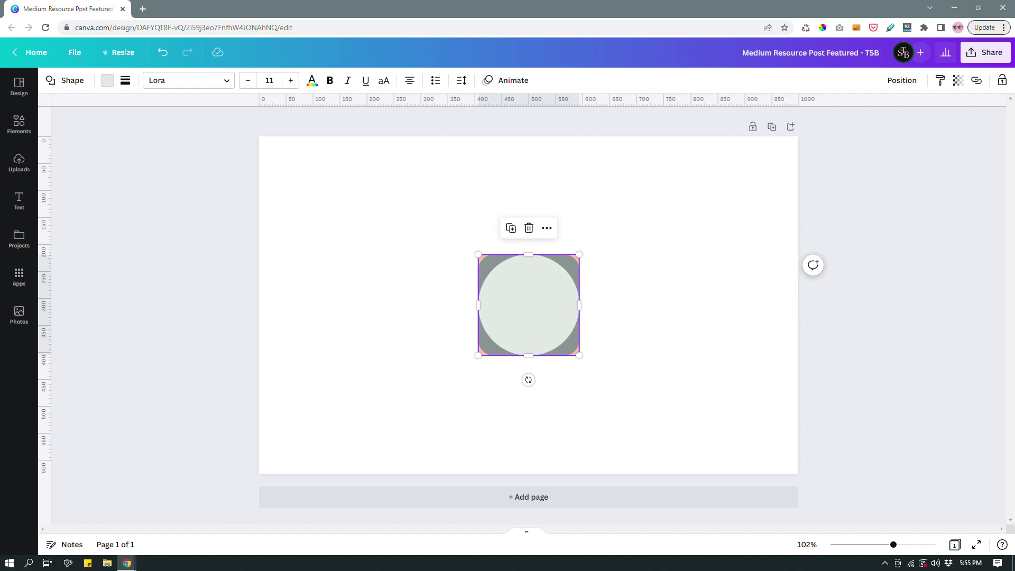
{"action": "left_click", "coordinate": [630, 242]}
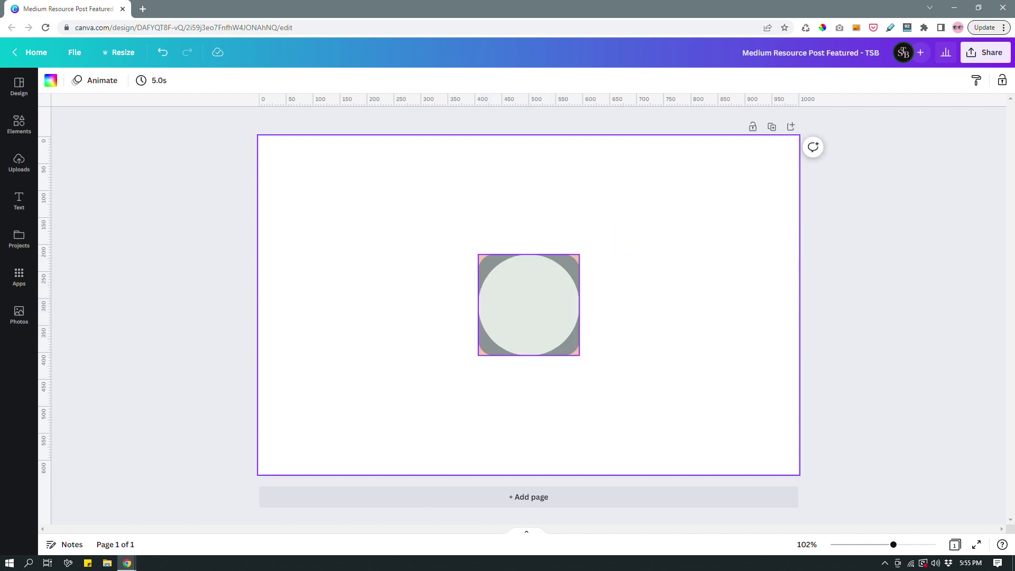
{"action": "left_click_drag", "start_coordinate": [532, 294], "coordinate": [555, 341]}
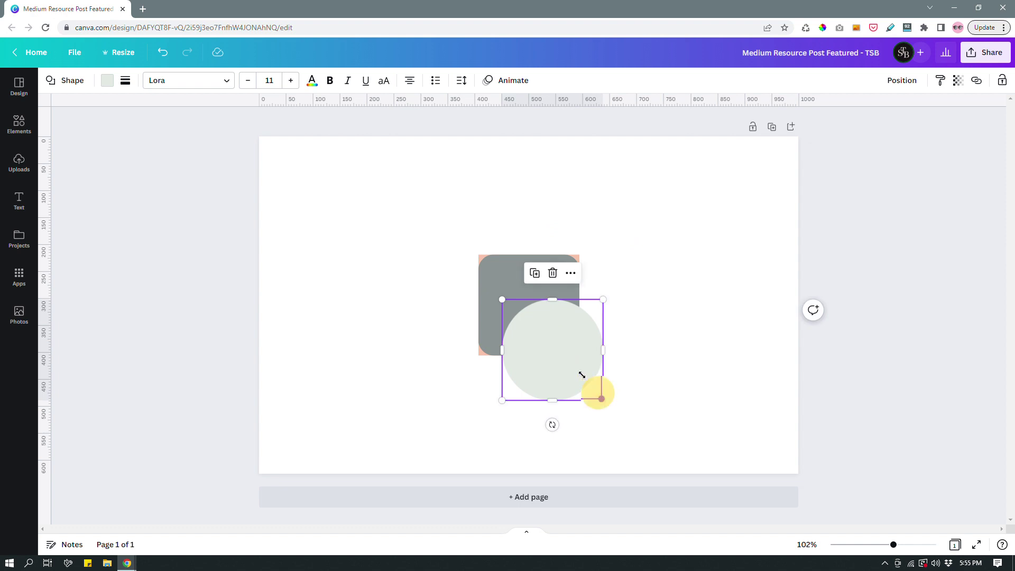
Shrink the pale circle and place it inside the grey rounded square, near its upper left
{"action": "mouse_move", "coordinate": [602, 399]}
{"action": "left_mouse_down"}
{"action": "mouse_move", "coordinate": [531, 306]}
{"action": "mouse_move", "coordinate": [510, 294]}
{"action": "left_mouse_up"}
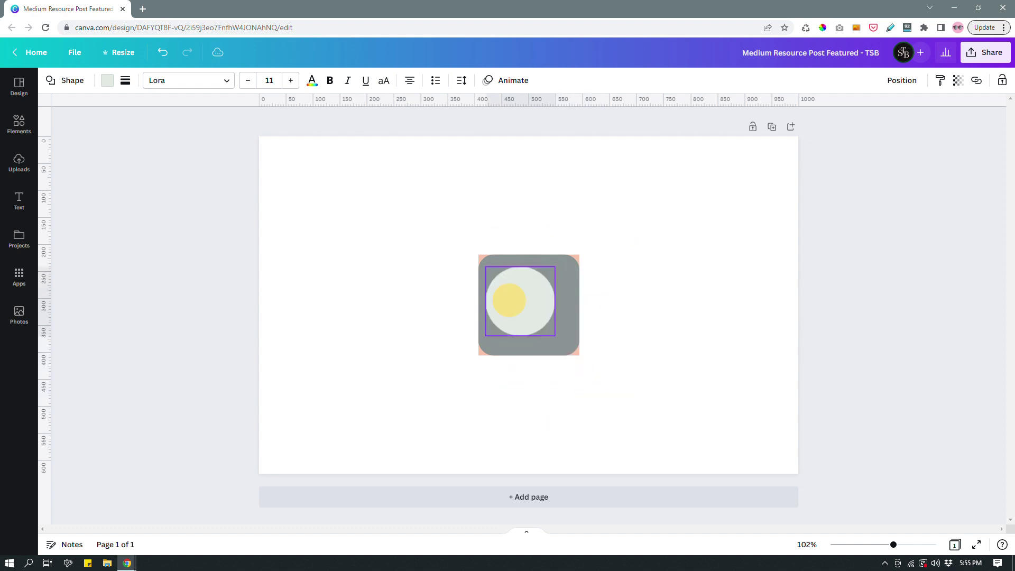
{"action": "left_click", "coordinate": [693, 336]}
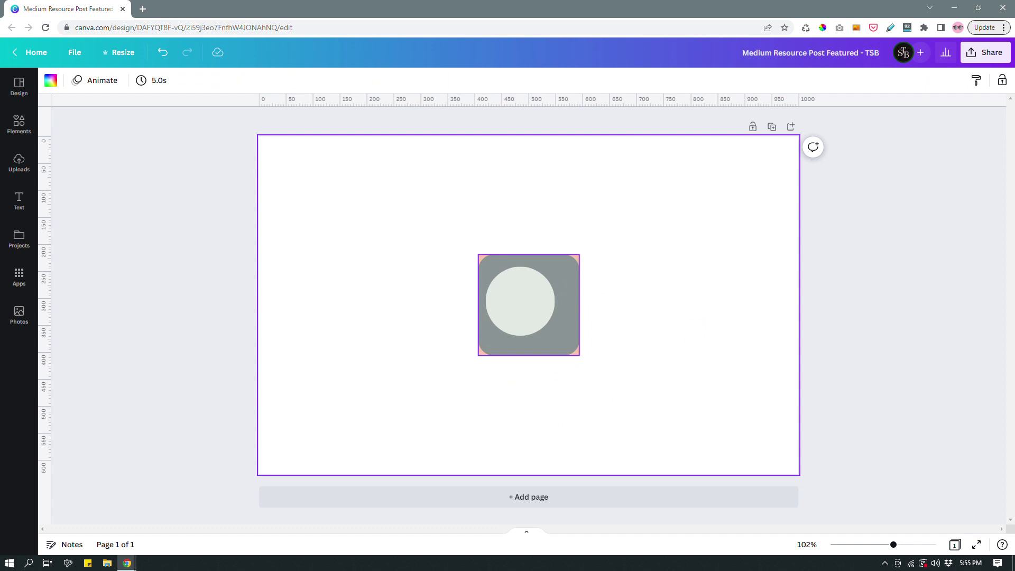
{"action": "left_click", "coordinate": [567, 342]}
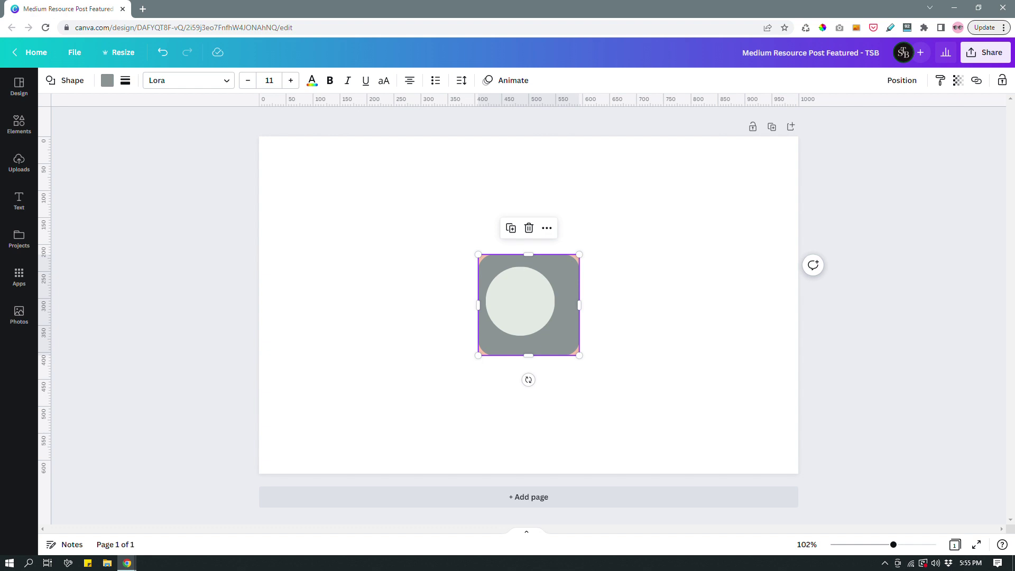
Move the grey rounded square aside and select the pale circle
{"action": "left_click", "coordinate": [640, 281]}
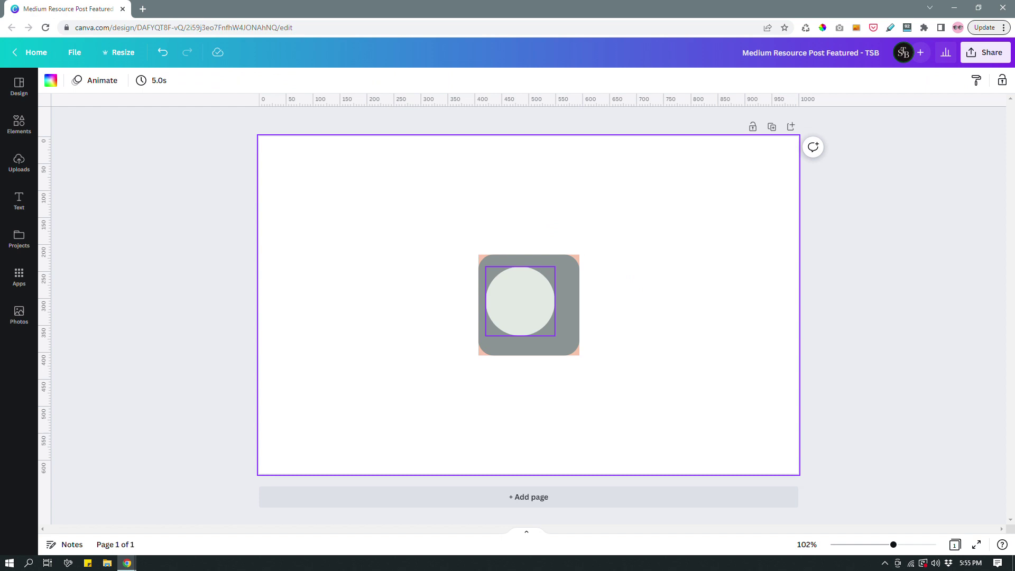
{"action": "left_click", "coordinate": [512, 296]}
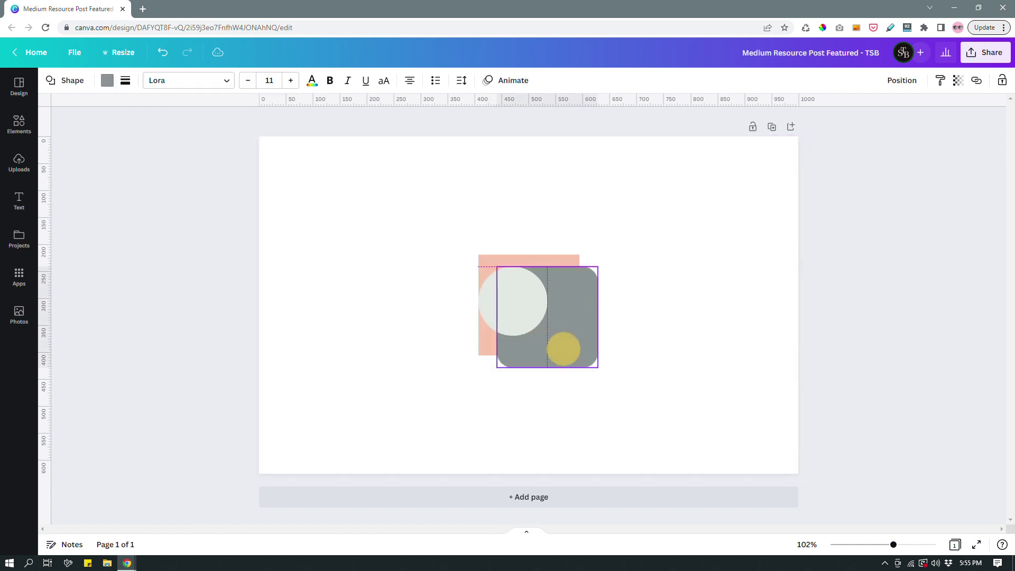
{"action": "left_click_drag", "start_coordinate": [548, 318], "coordinate": [513, 289]}
{"action": "left_click", "coordinate": [512, 301]}
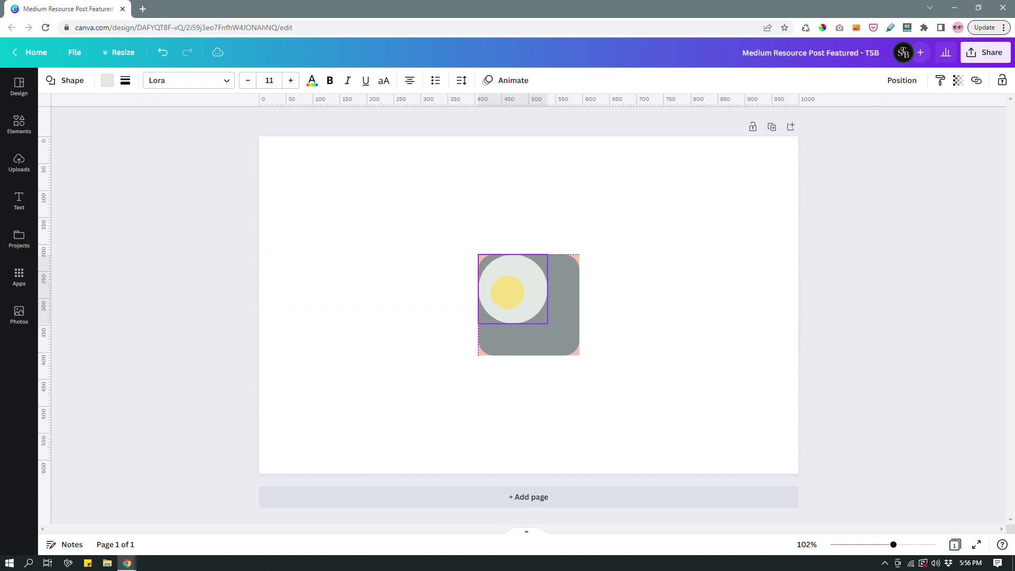
{"action": "left_click", "coordinate": [508, 290]}
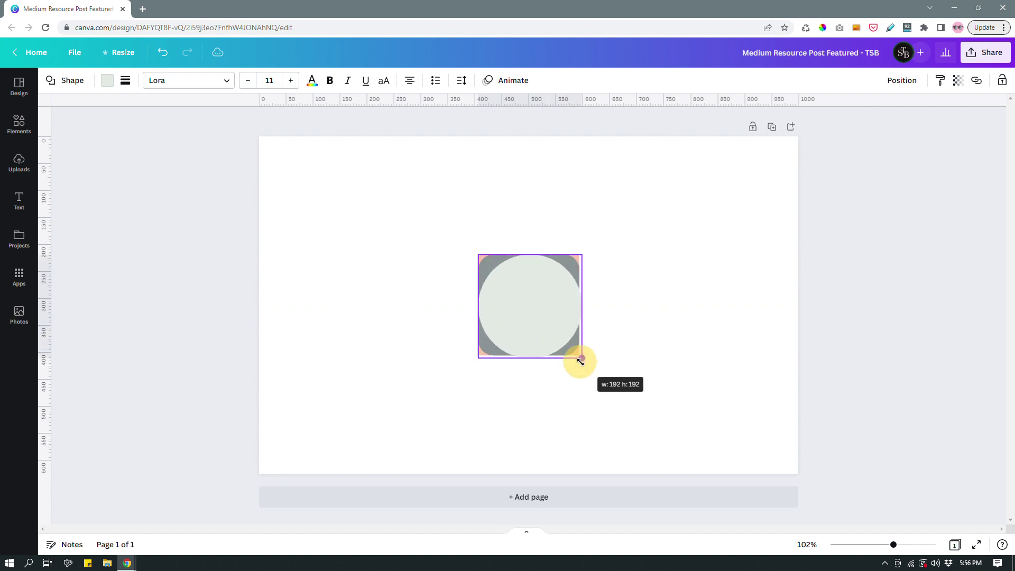
{"action": "left_click", "coordinate": [664, 333]}
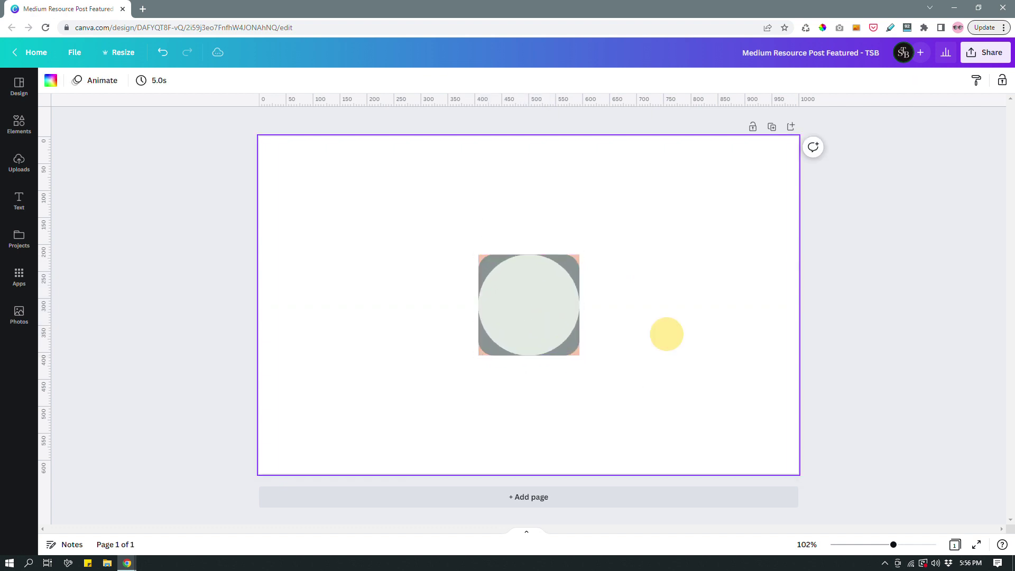
Enlarge the pale circle, then trim it to about 187×187 to fill the grey square
{"action": "left_click", "coordinate": [555, 314]}
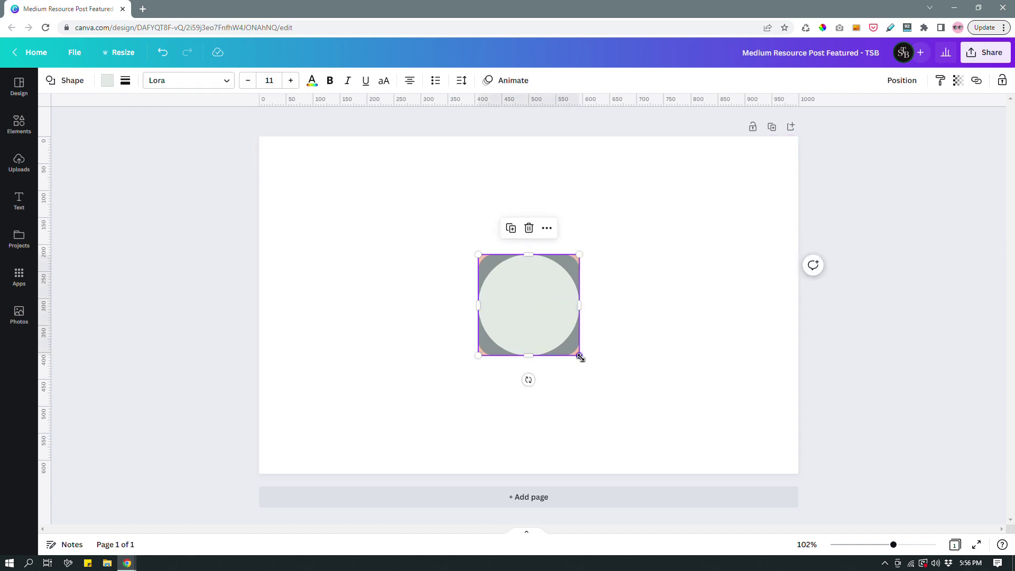
{"action": "left_click_drag", "start_coordinate": [581, 358], "coordinate": [619, 390]}
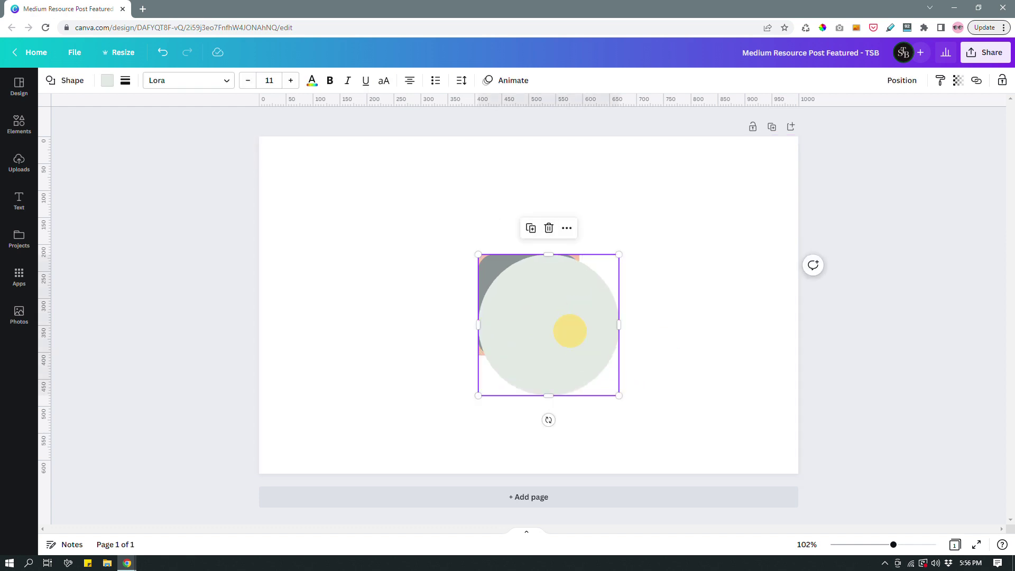
{"action": "left_click_drag", "start_coordinate": [568, 331], "coordinate": [548, 302]}
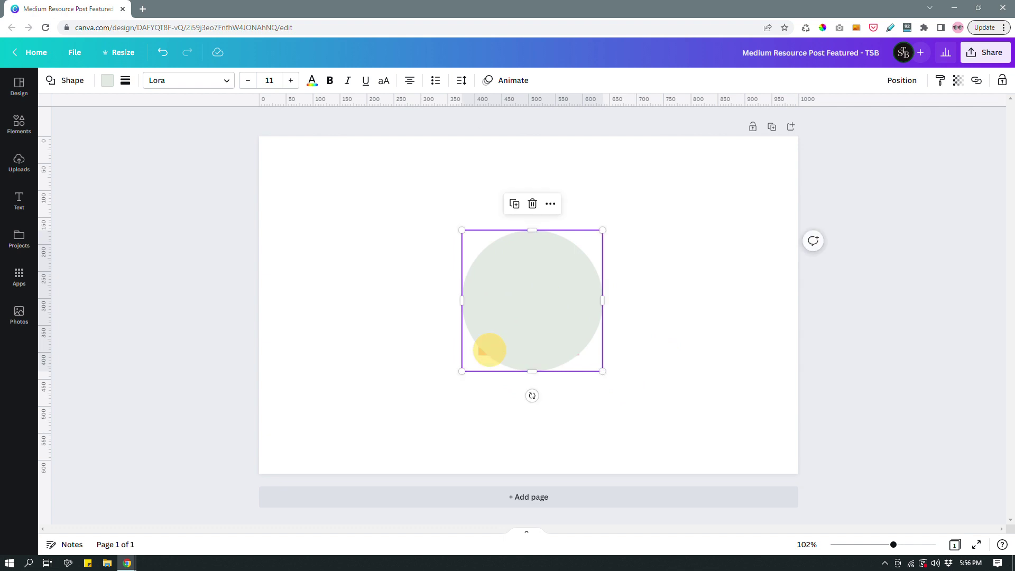
{"action": "left_click", "coordinate": [649, 309]}
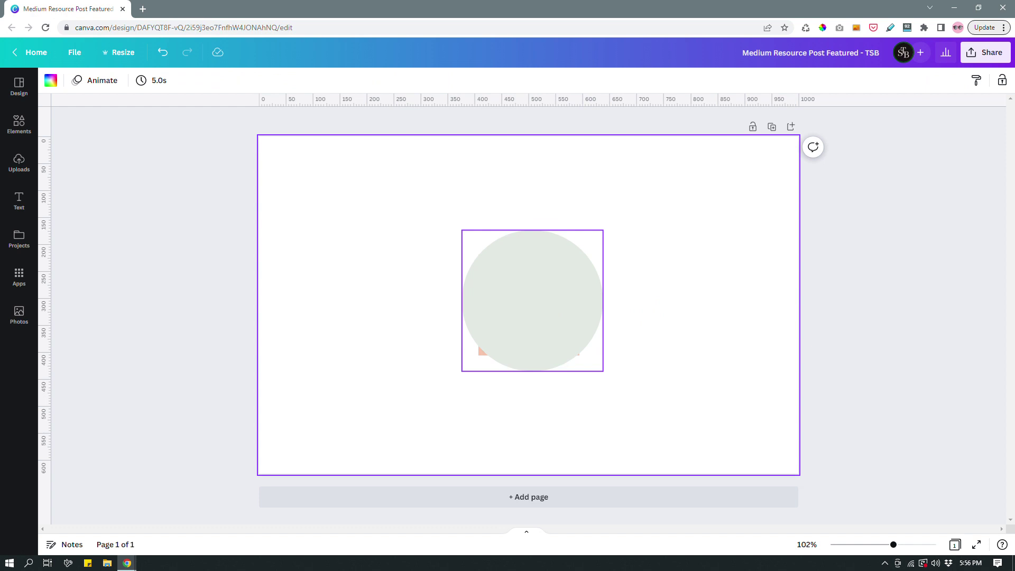
{"action": "left_click", "coordinate": [510, 294]}
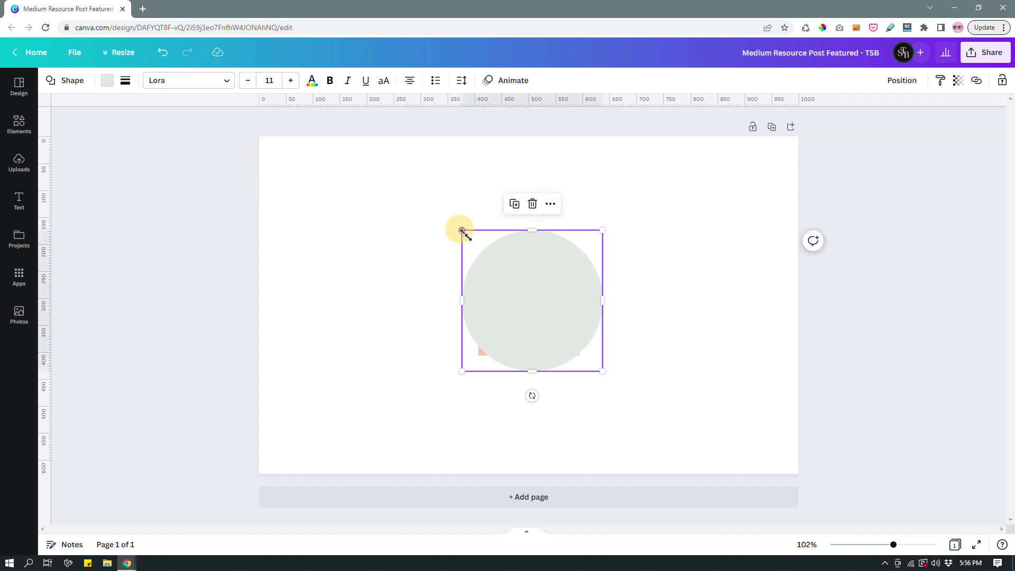
{"action": "left_click_drag", "start_coordinate": [462, 230], "coordinate": [482, 252]}
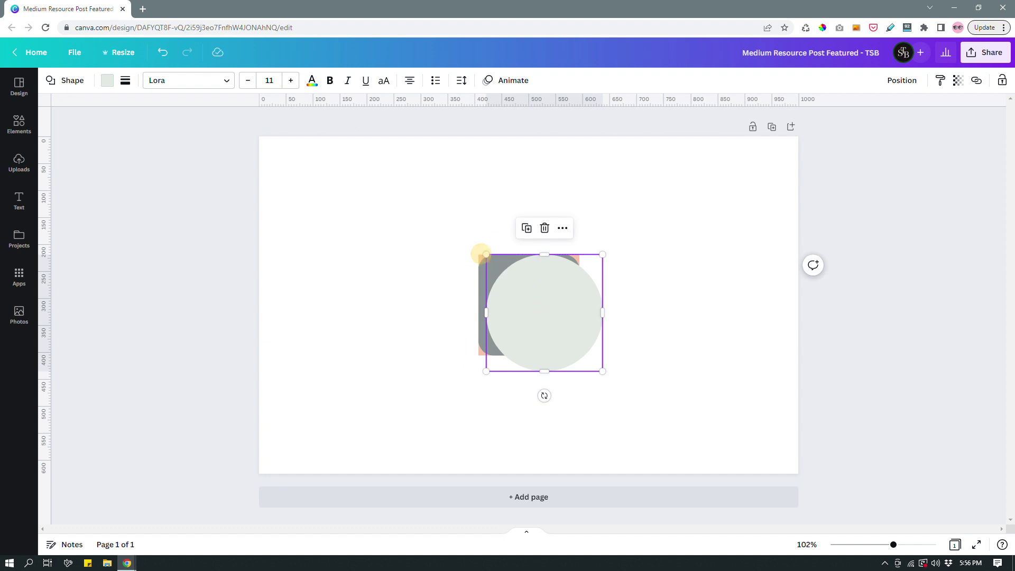
{"action": "left_click_drag", "start_coordinate": [599, 364], "coordinate": [580, 354]}
{"action": "left_click", "coordinate": [644, 292]}
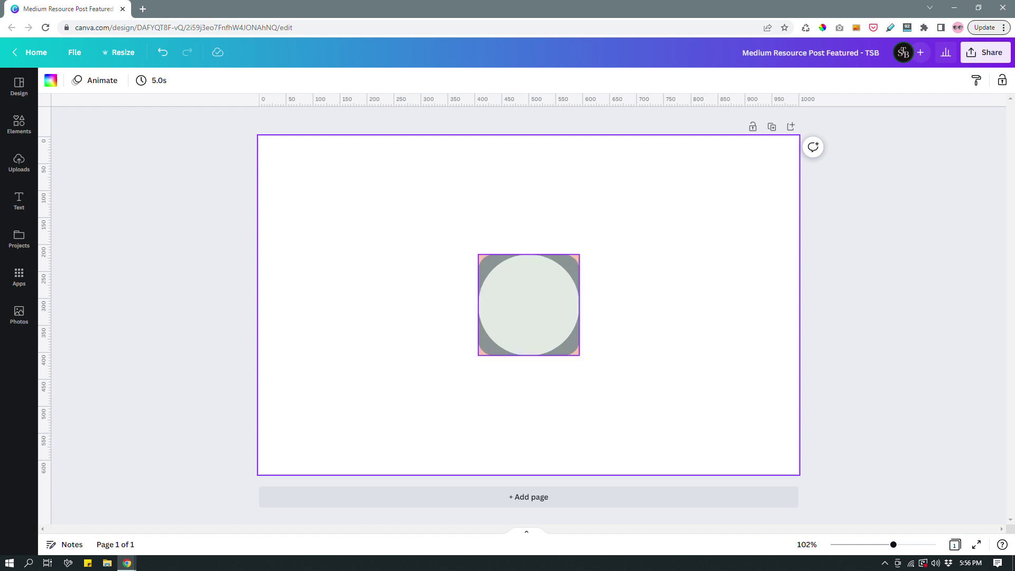
Ctrl-click through the circle to the grey square and return it to about 187×187
{"action": "left_click", "coordinate": [531, 304]}
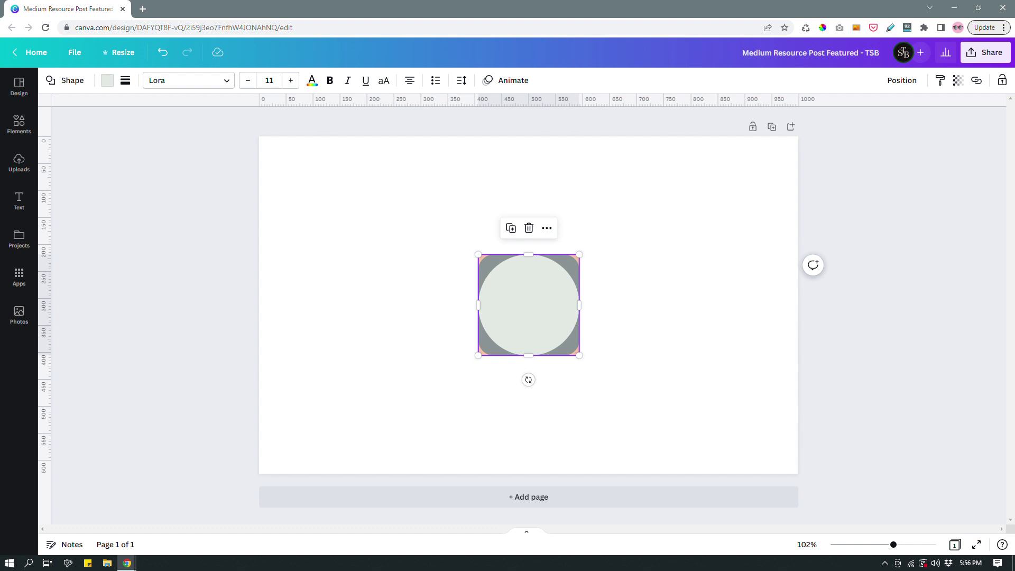
{"action": "left_click", "coordinate": [528, 293]}
{"action": "left_click_drag", "start_coordinate": [580, 255], "coordinate": [614, 230]}
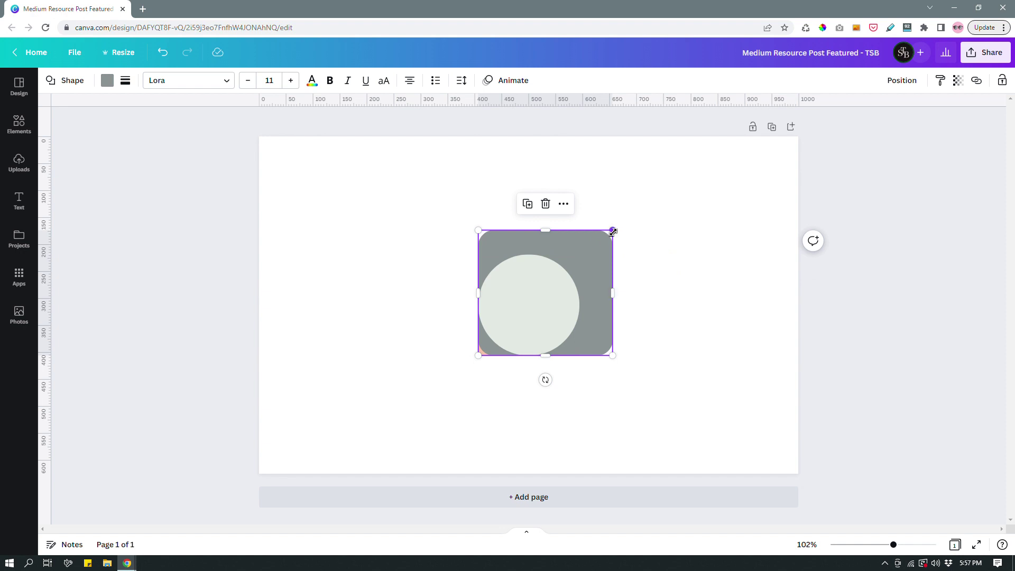
{"action": "left_click_drag", "start_coordinate": [613, 231], "coordinate": [578, 256]}
Ctrl-click through to the back peach square and enlarge it to about 269×293
{"action": "left_click", "coordinate": [644, 246]}
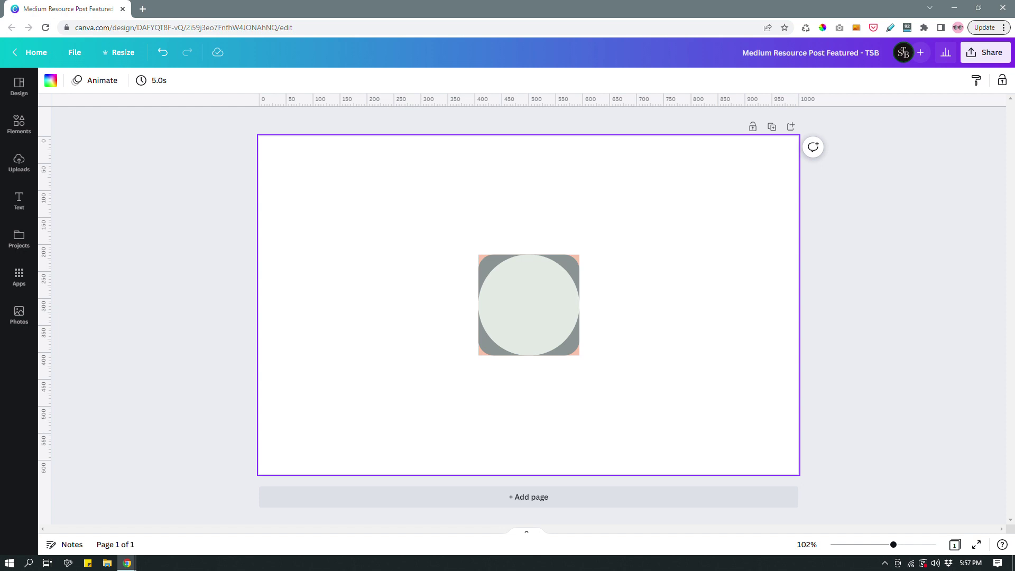
{"action": "left_click", "coordinate": [531, 305]}
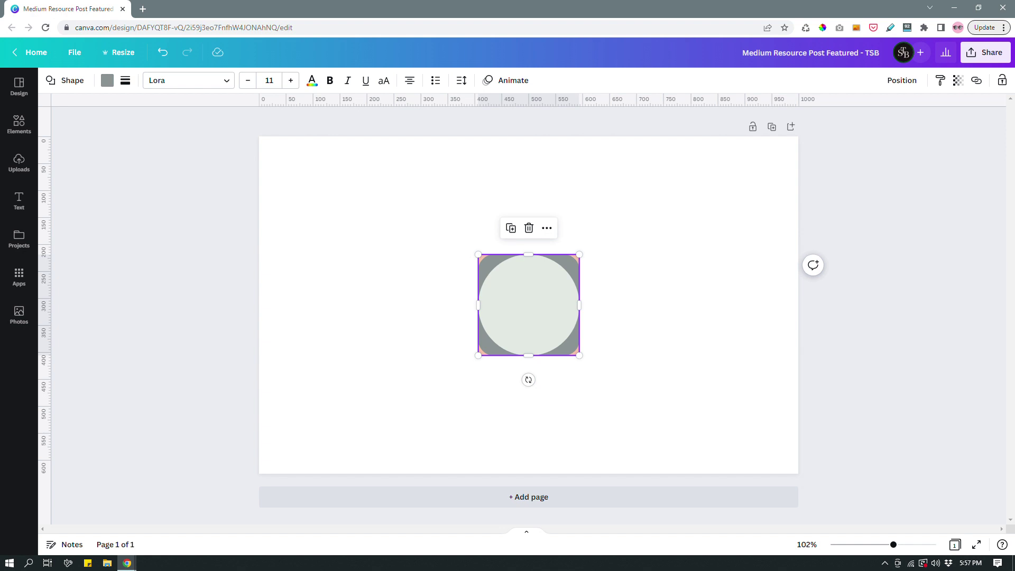
{"action": "left_click", "coordinate": [533, 306]}
{"action": "left_click", "coordinate": [106, 83]}
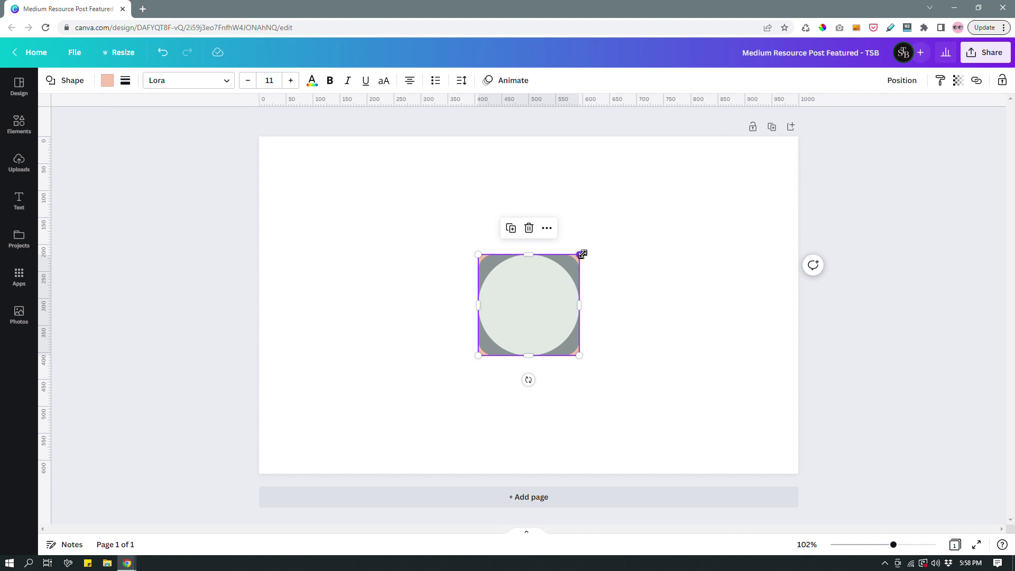
{"action": "left_click_drag", "start_coordinate": [581, 254], "coordinate": [624, 222]}
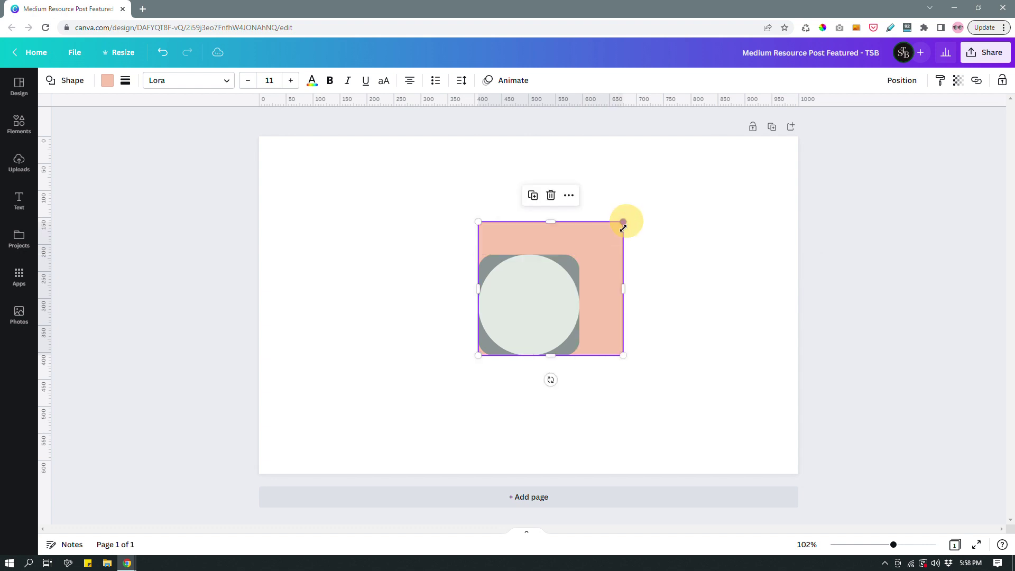
{"action": "left_click_drag", "start_coordinate": [478, 356], "coordinate": [442, 380]}
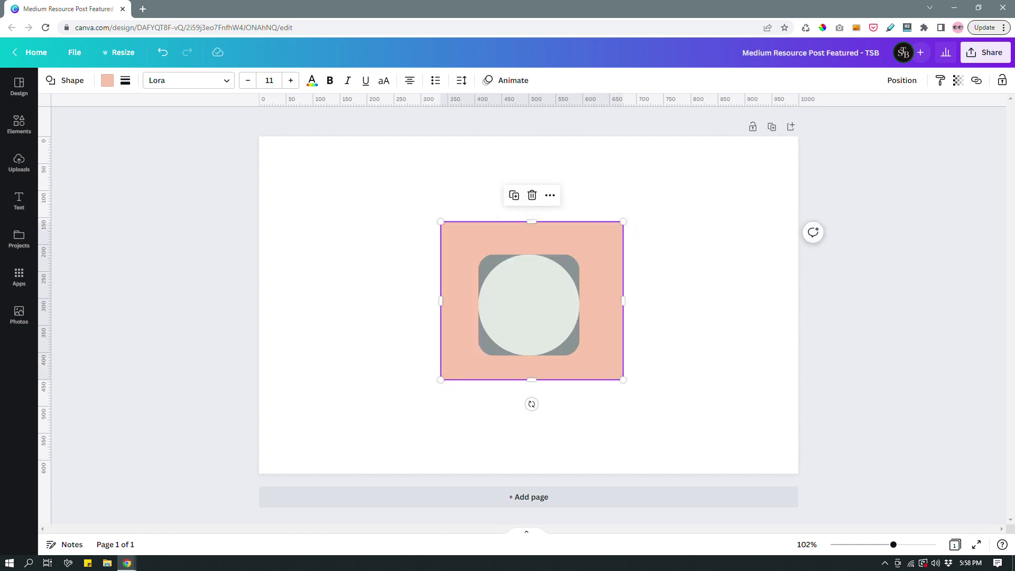
{"action": "left_click_drag", "start_coordinate": [441, 301], "coordinate": [479, 300]}
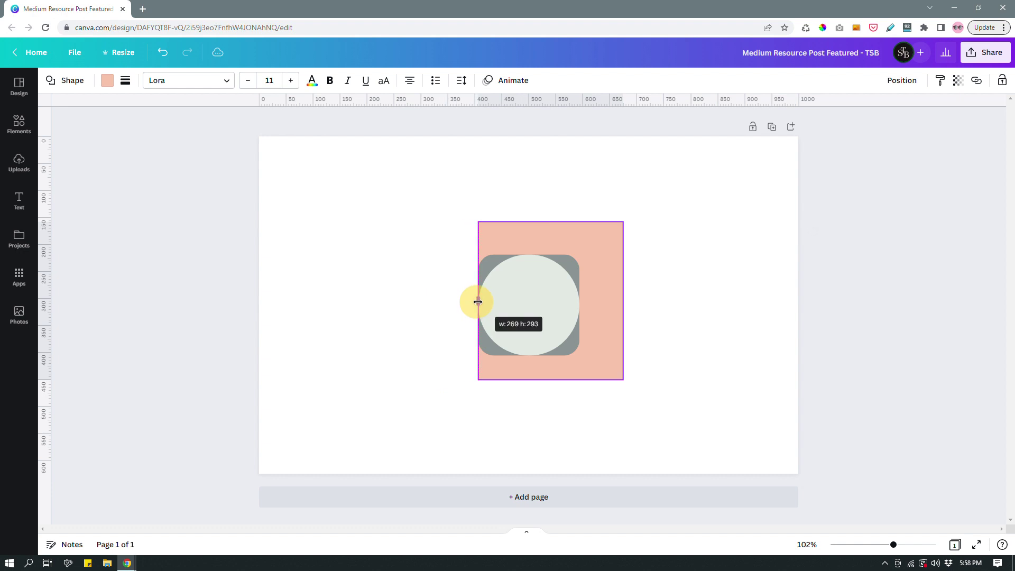
{"action": "left_click", "coordinate": [661, 254]}
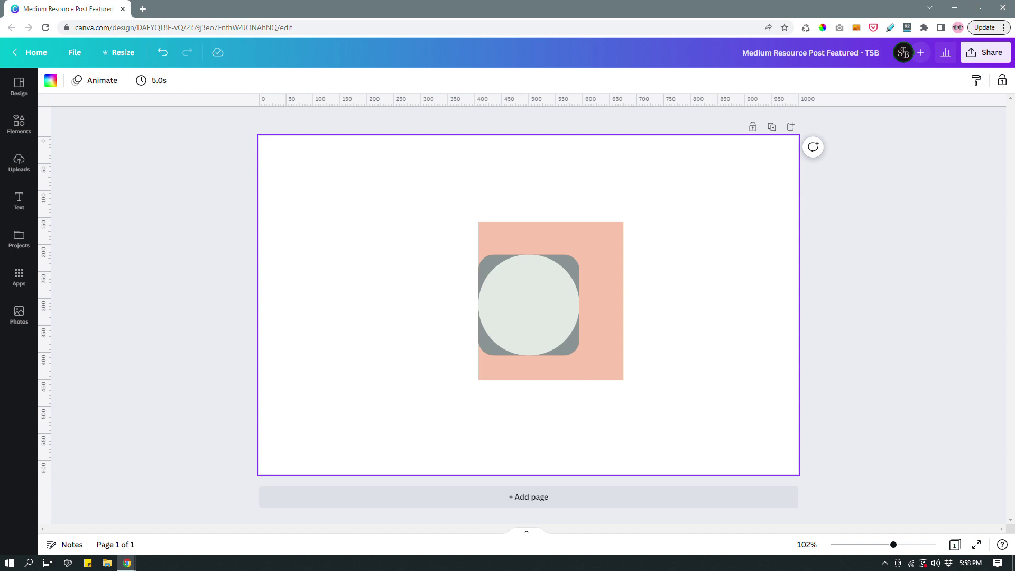
{"action": "left_click", "coordinate": [673, 272]}
{"action": "left_click", "coordinate": [546, 296]}
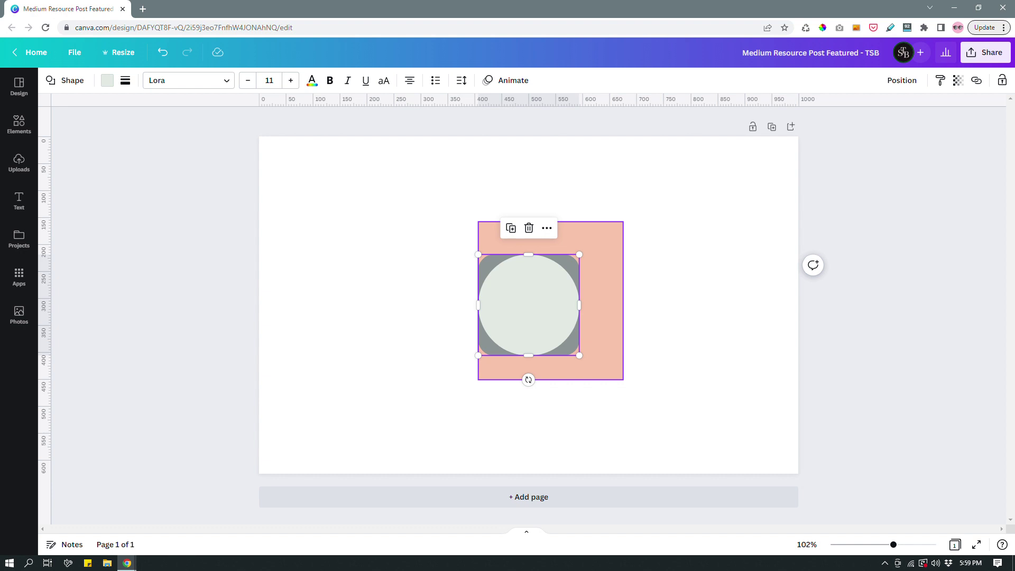
{"action": "left_click", "coordinate": [648, 319]}
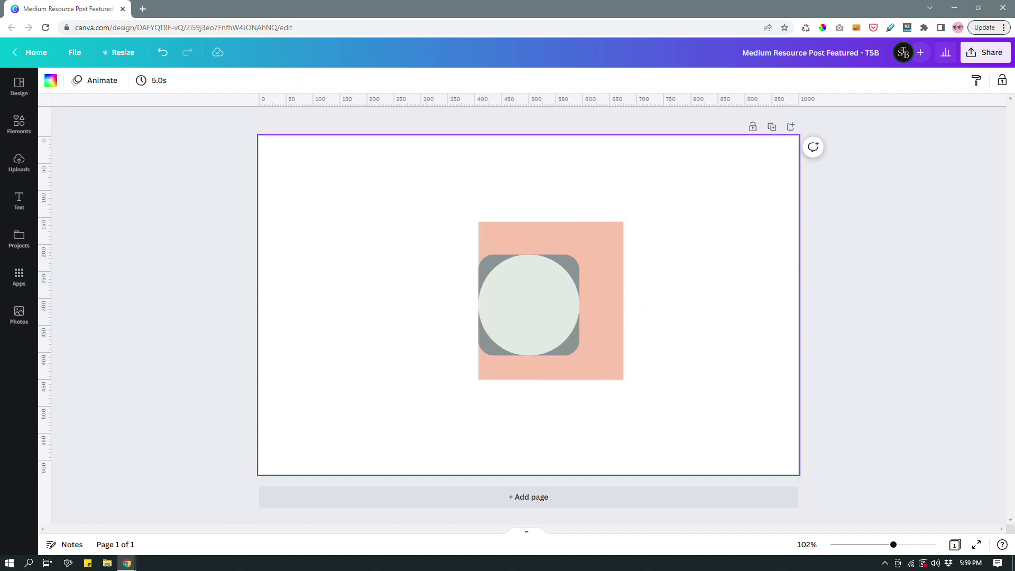